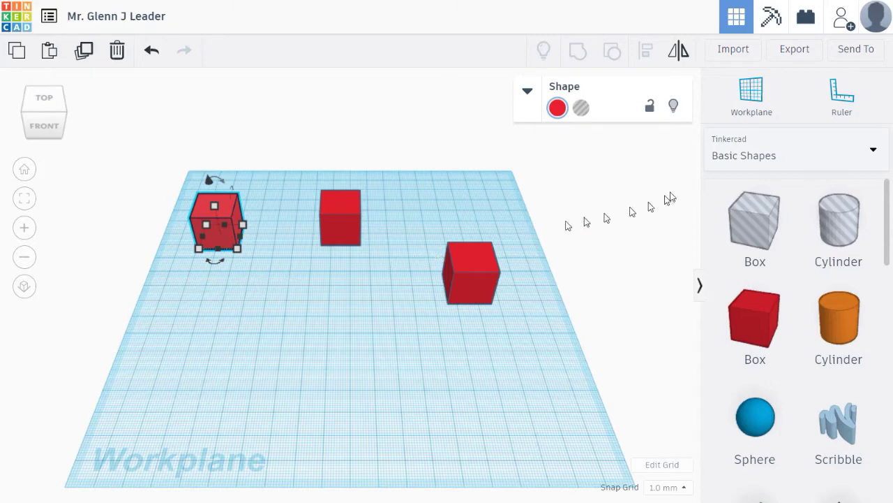
Place a ruler on the workplane in front of the leftmost box and inspect the other two boxes' distances from its origin.
{"action": "left_click", "coordinate": [837, 113]}
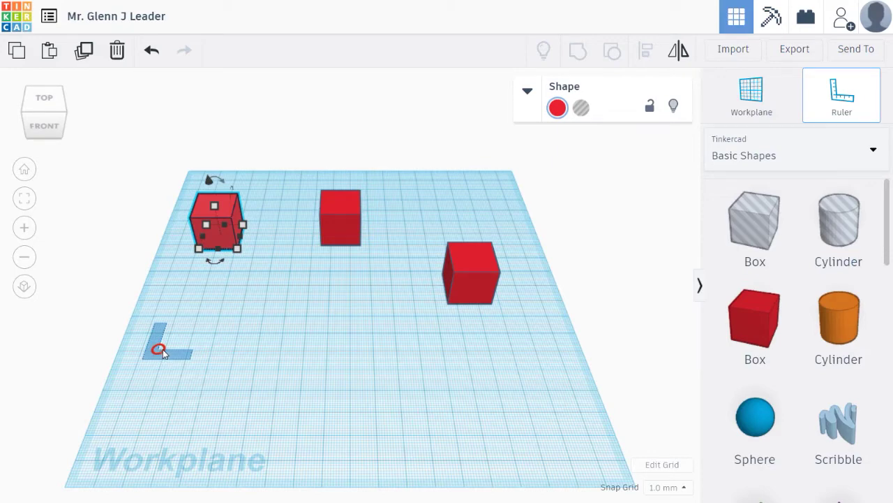
{"action": "left_click", "coordinate": [159, 351]}
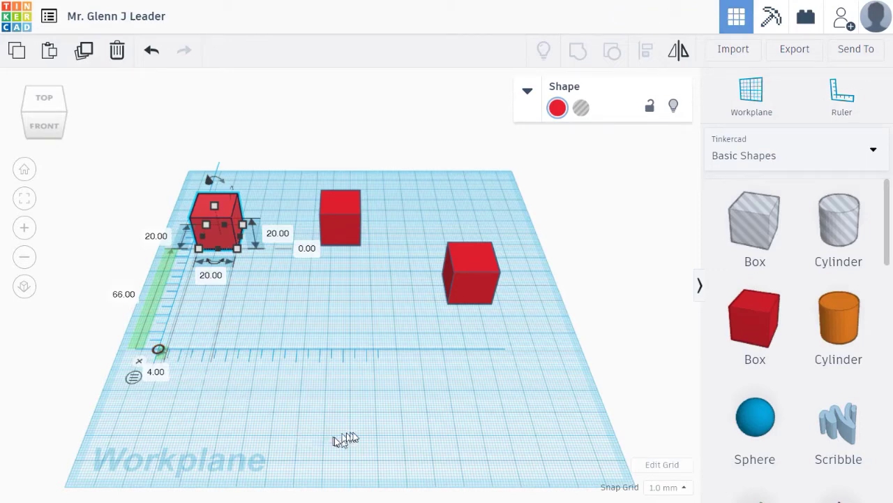
{"action": "right_click_drag", "start_coordinate": [374, 440], "coordinate": [372, 477]}
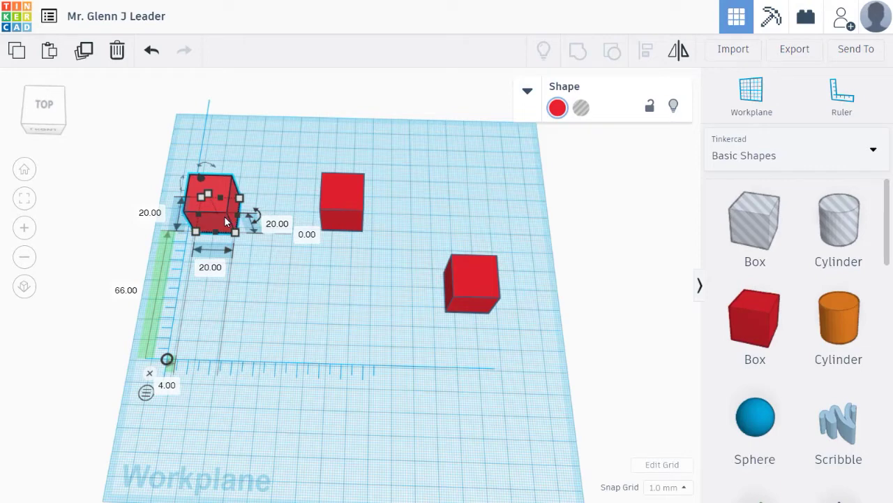
{"action": "left_click", "coordinate": [334, 212]}
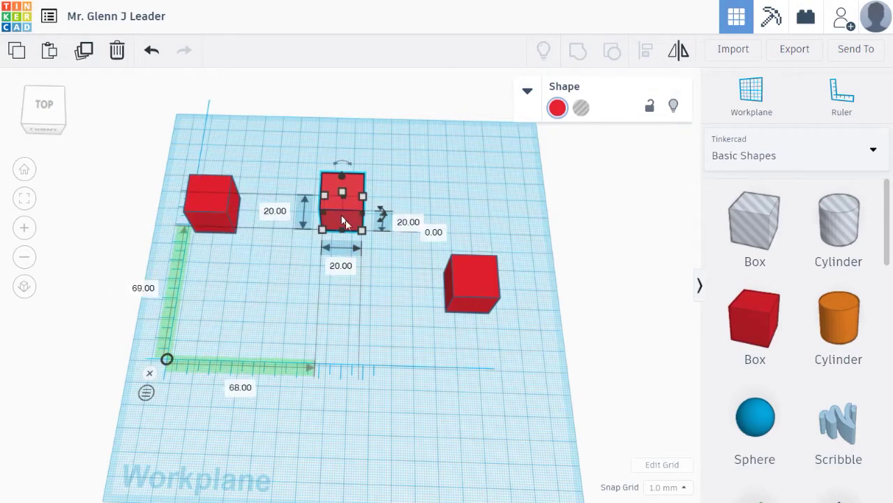
{"action": "left_click", "coordinate": [478, 287]}
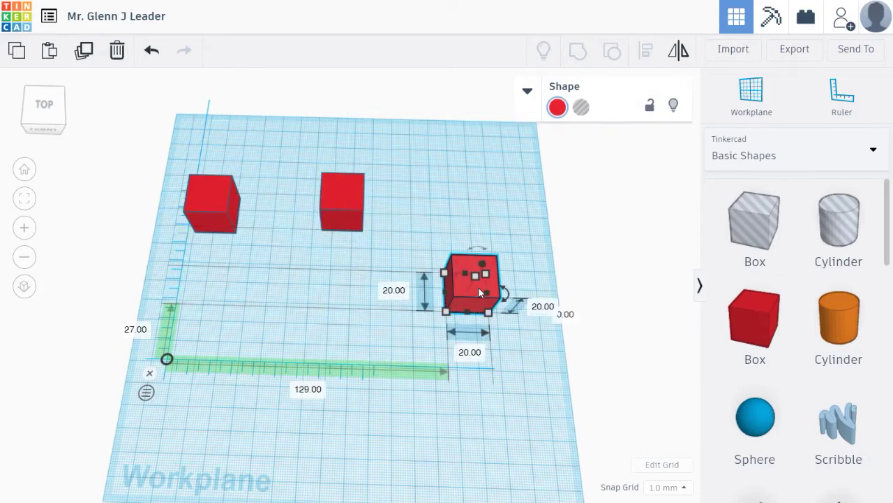
Set the middle box's front-to-back distance from the ruler origin to 10 mm.
{"action": "left_click", "coordinate": [340, 202]}
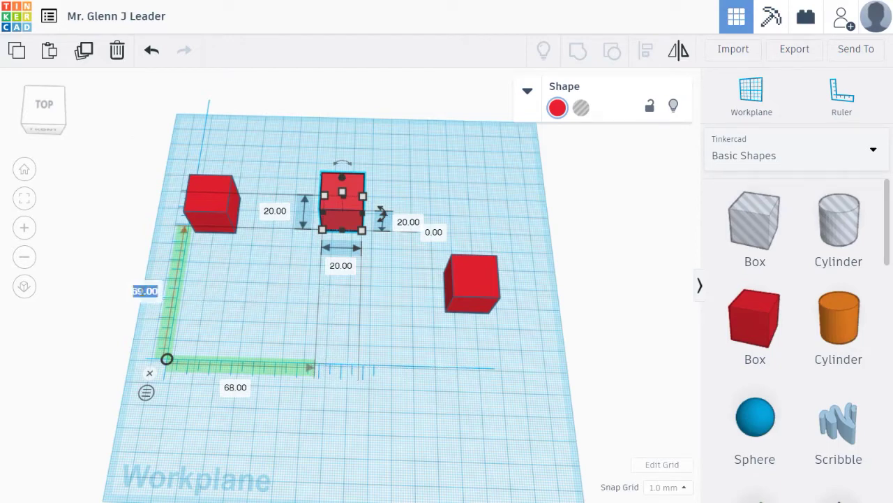
{"action": "type", "text": "10"}
{"action": "key", "text": "Return"}
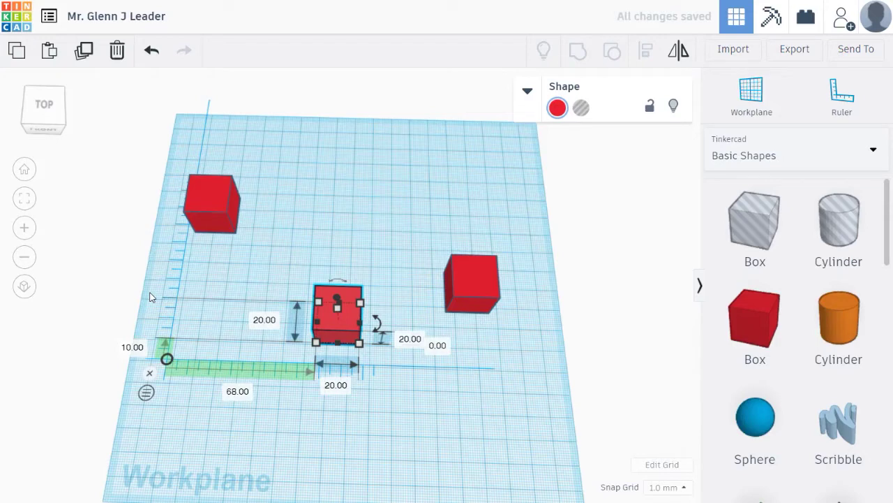
Set the leftmost box's front-to-back distance from the ruler origin to 10 mm.
{"action": "right_click_drag", "start_coordinate": [360, 446], "coordinate": [389, 472]}
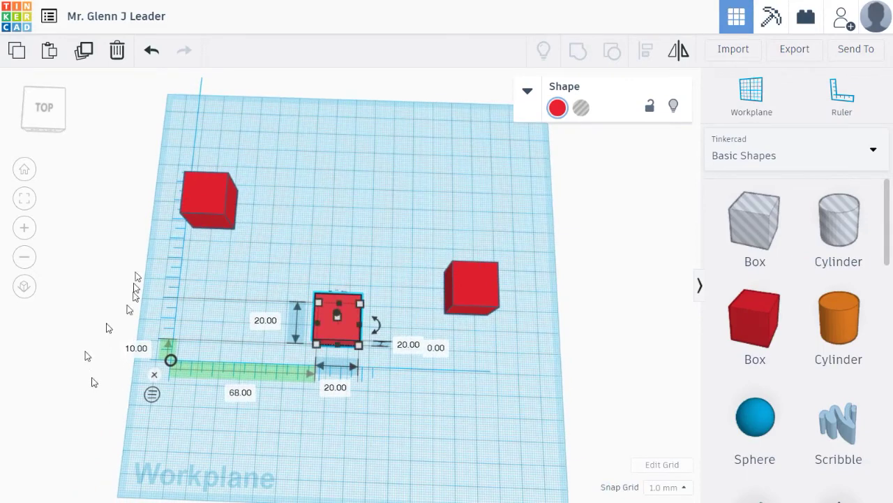
{"action": "left_click", "coordinate": [212, 208]}
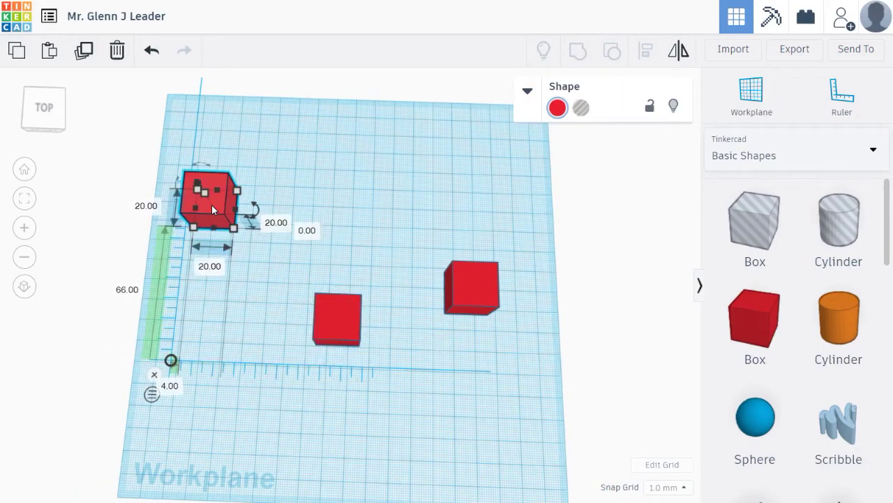
{"action": "left_click", "coordinate": [128, 292]}
{"action": "type", "text": "10"}
{"action": "key", "text": "Return"}
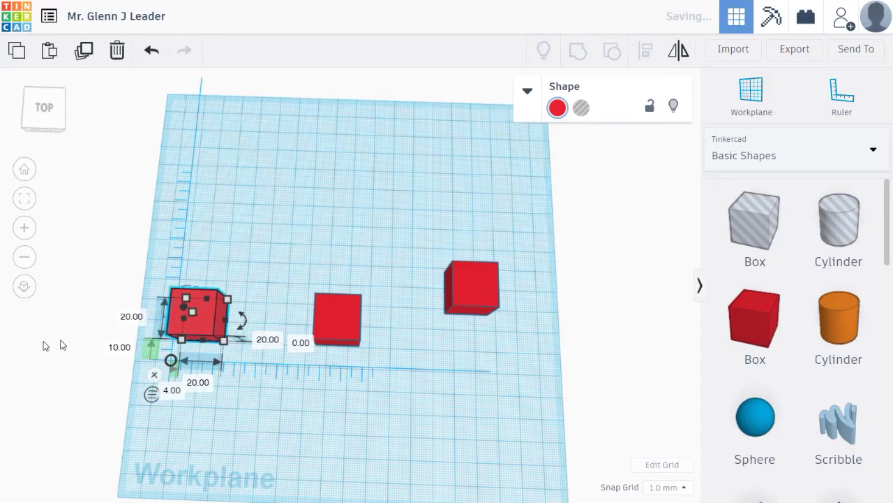
Select all three boxes and align them along their front edges.
{"action": "left_click_drag", "start_coordinate": [131, 233], "coordinate": [633, 383]}
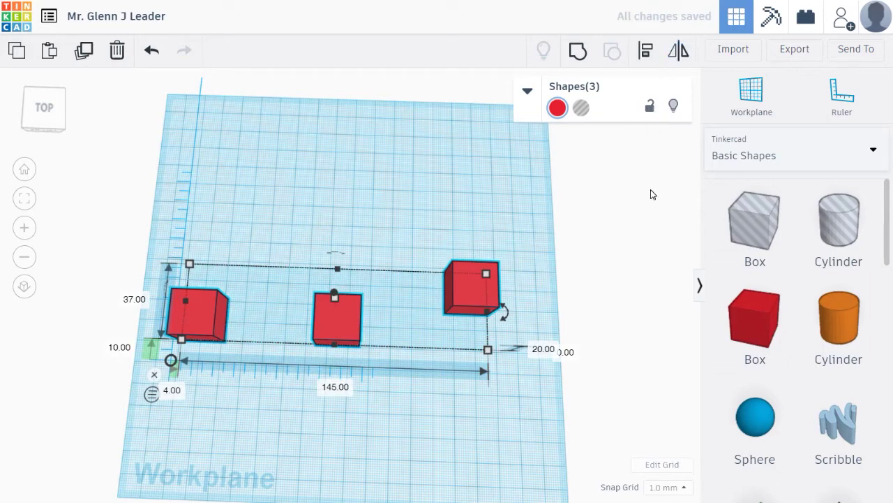
{"action": "key", "text": "l"}
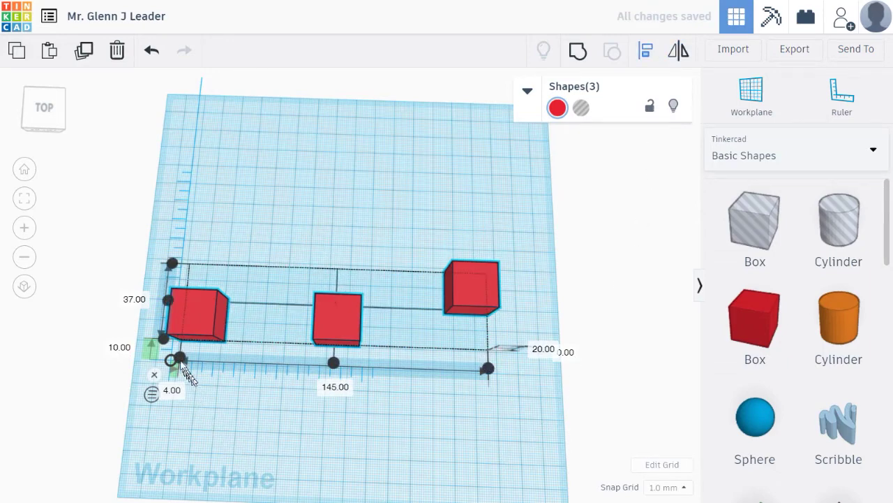
{"action": "left_click", "coordinate": [165, 341]}
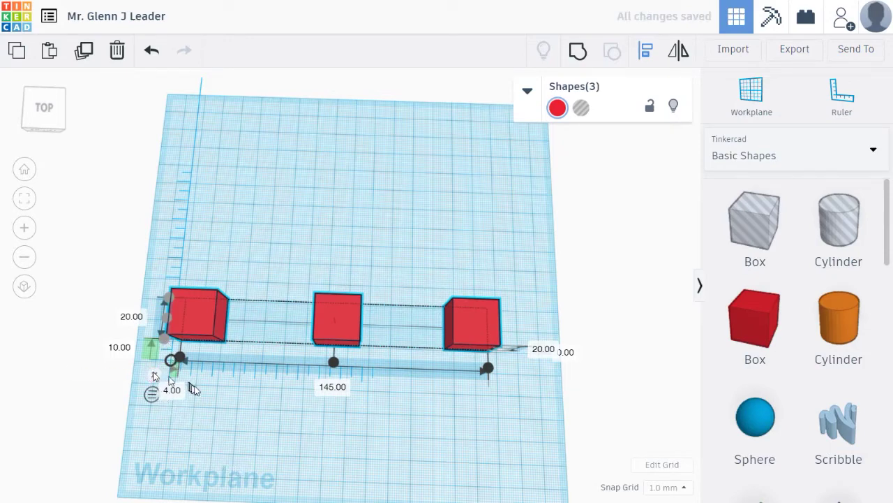
Set the front-to-back distance of all three selected boxes from the ruler origin to 15 mm.
{"action": "left_click", "coordinate": [128, 348]}
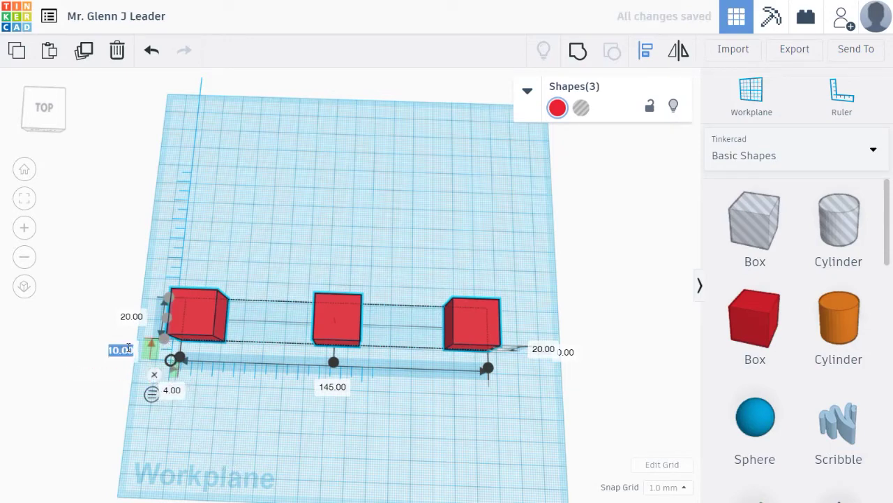
{"action": "type", "text": "15"}
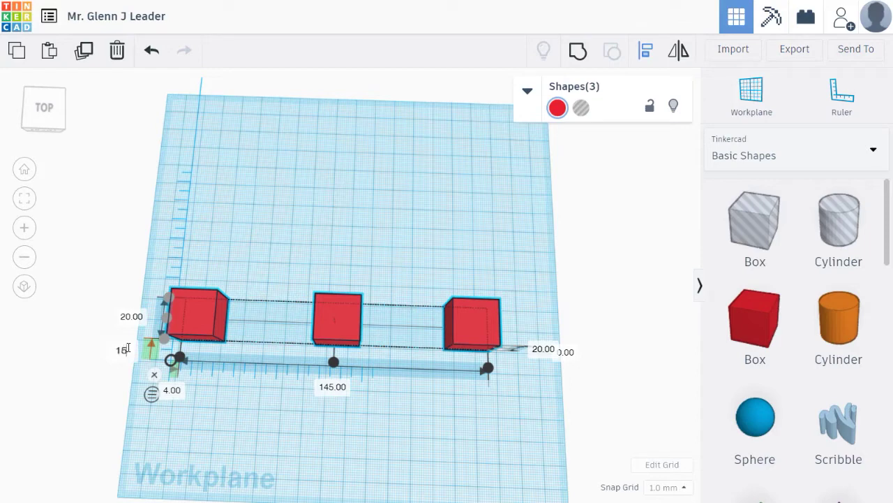
{"action": "key", "text": "Return"}
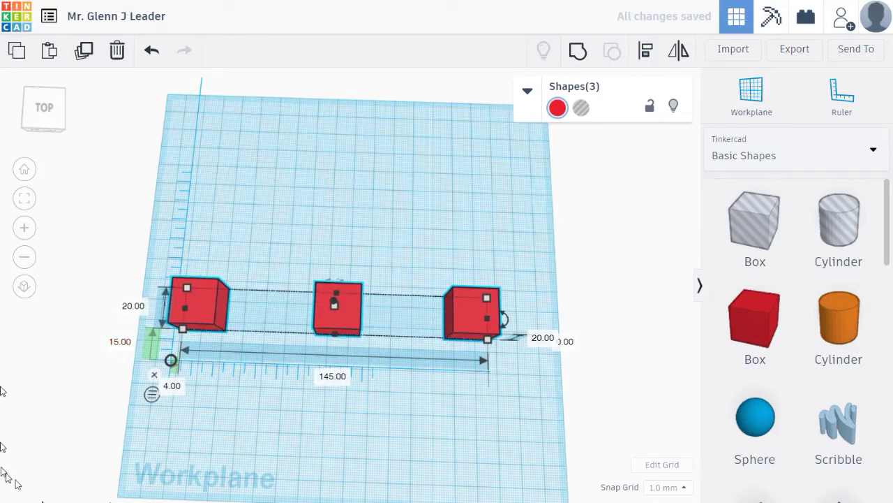
{"action": "left_click", "coordinate": [304, 431]}
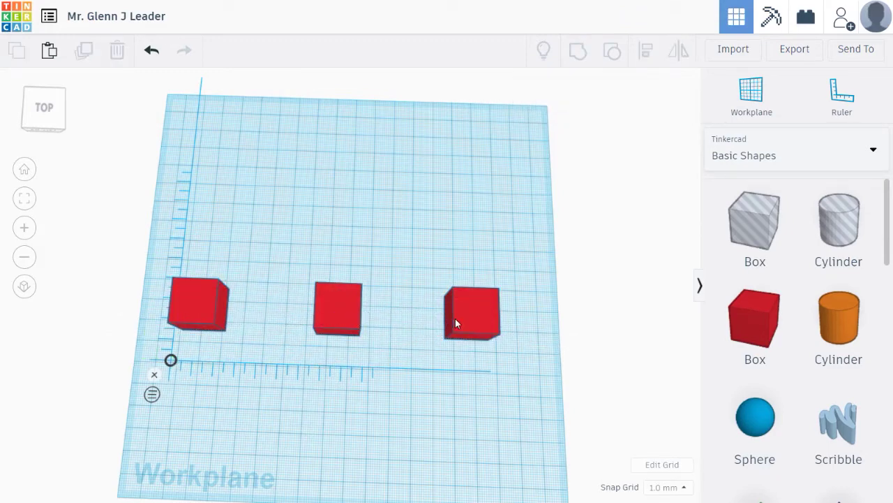
Set the middle box's sideways distance from the ruler origin to 30 mm.
{"action": "right_click_drag", "start_coordinate": [312, 401], "coordinate": [278, 356]}
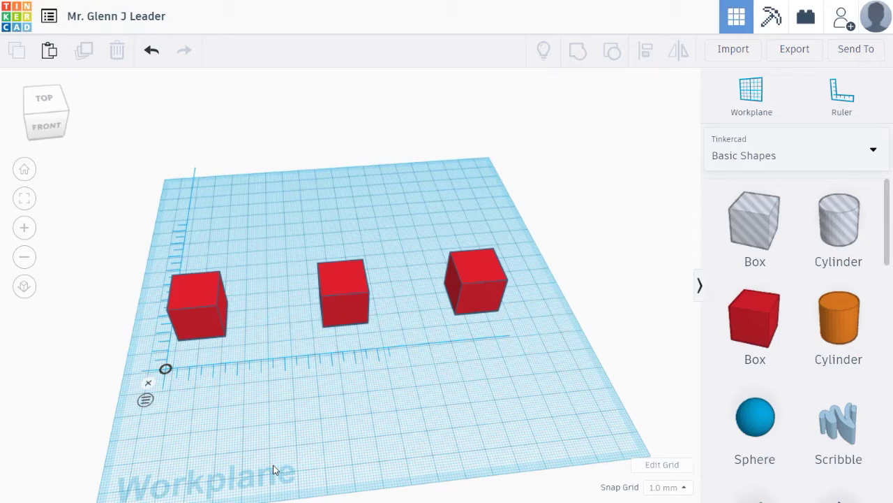
{"action": "left_click", "coordinate": [213, 334]}
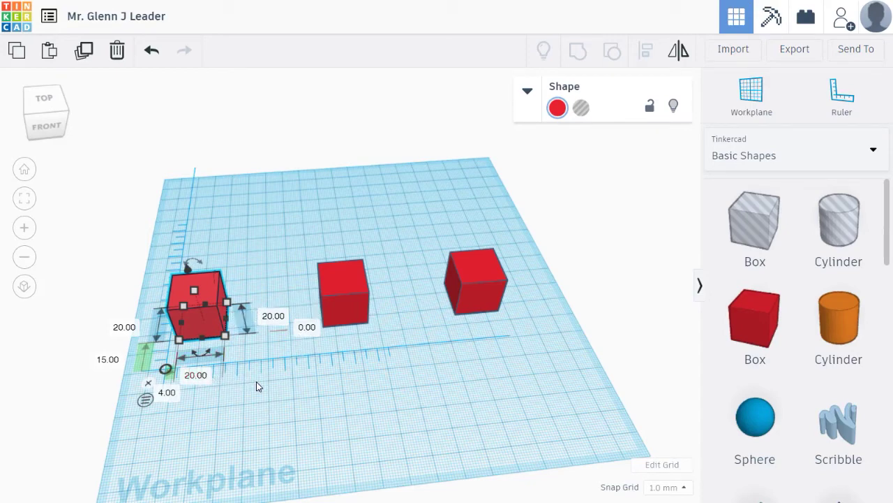
{"action": "left_click", "coordinate": [354, 300]}
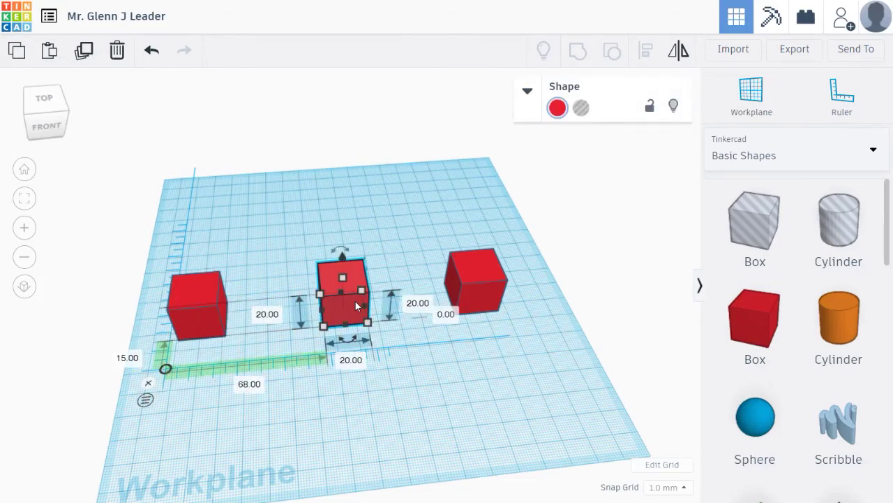
{"action": "left_click", "coordinate": [250, 386]}
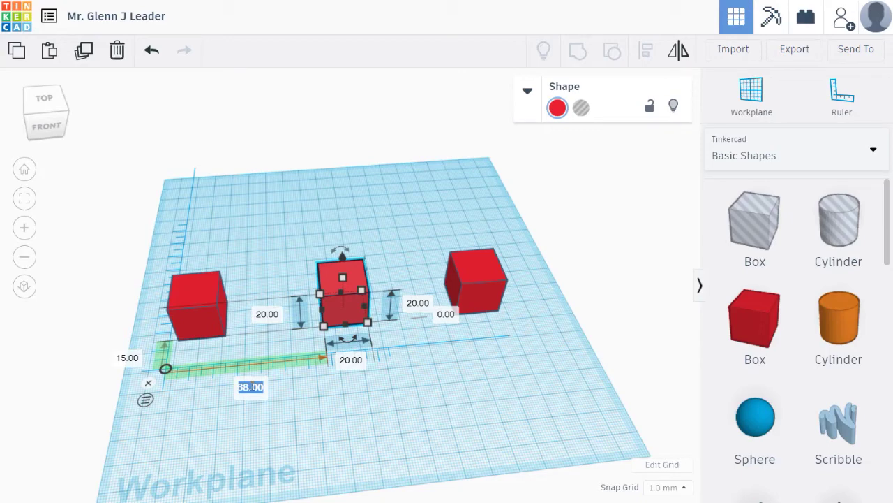
{"action": "type", "text": "30"}
{"action": "key", "text": "Return"}
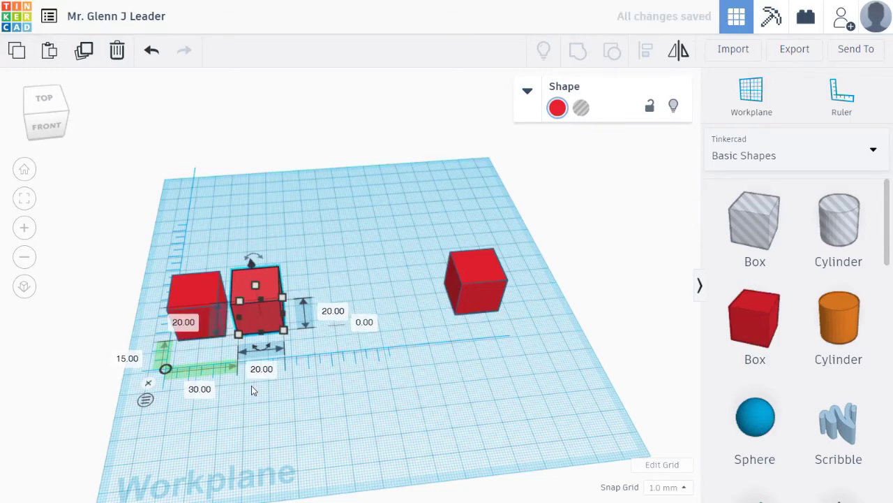
Set the rightmost box's sideways distance from the ruler origin to 60 mm.
{"action": "left_click", "coordinate": [289, 437]}
{"action": "right_click_drag", "start_coordinate": [289, 437], "coordinate": [293, 396]}
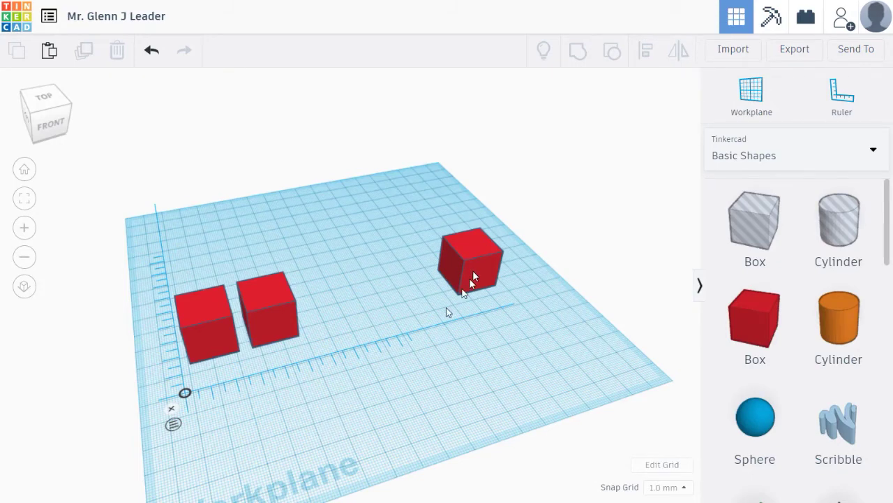
{"action": "left_click", "coordinate": [214, 351]}
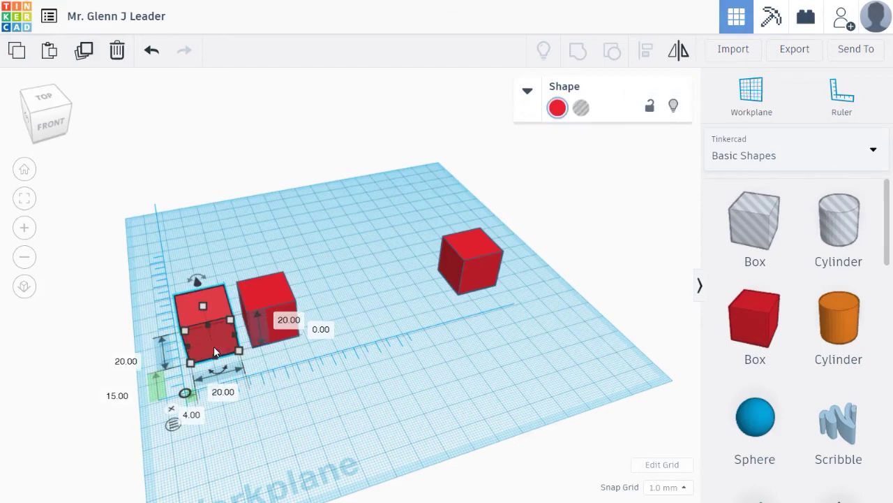
{"action": "left_click", "coordinate": [259, 343]}
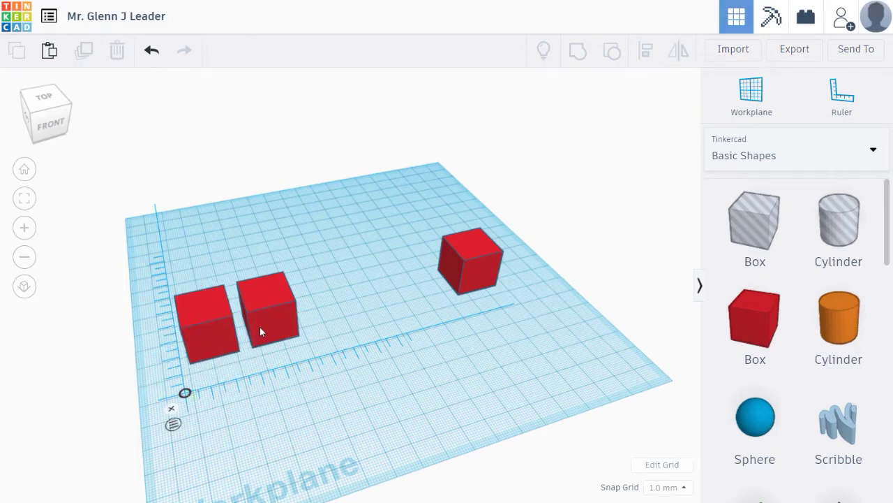
{"action": "left_click", "coordinate": [260, 331]}
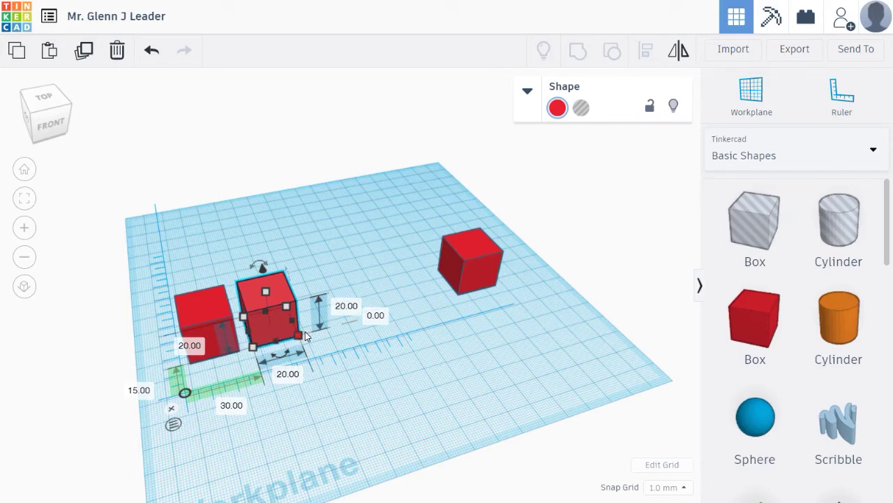
{"action": "left_click", "coordinate": [486, 276]}
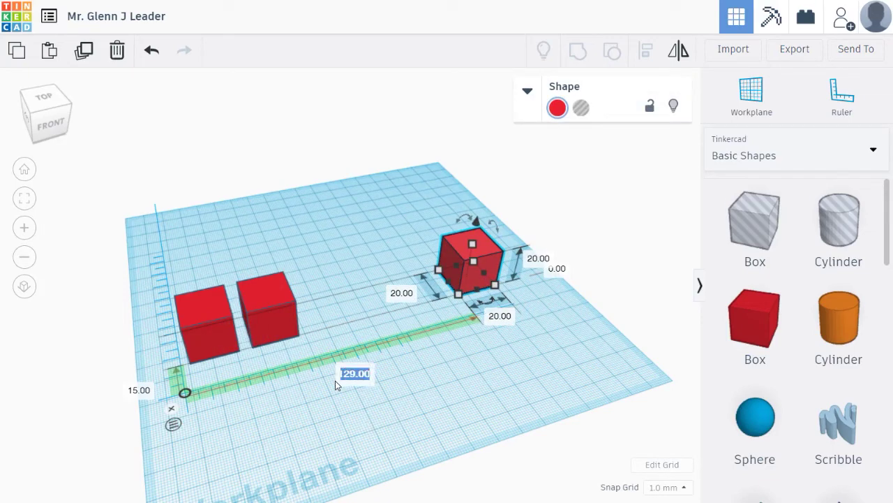
{"action": "type", "text": "60"}
{"action": "key", "text": "Return"}
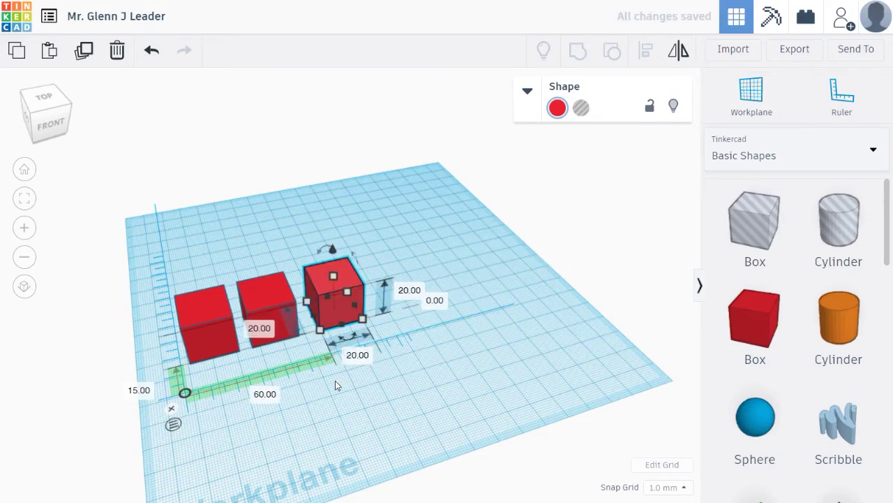
Set the leftmost box's sideways distance from the ruler origin to 0 mm.
{"action": "right_click_drag", "start_coordinate": [395, 404], "coordinate": [431, 422]}
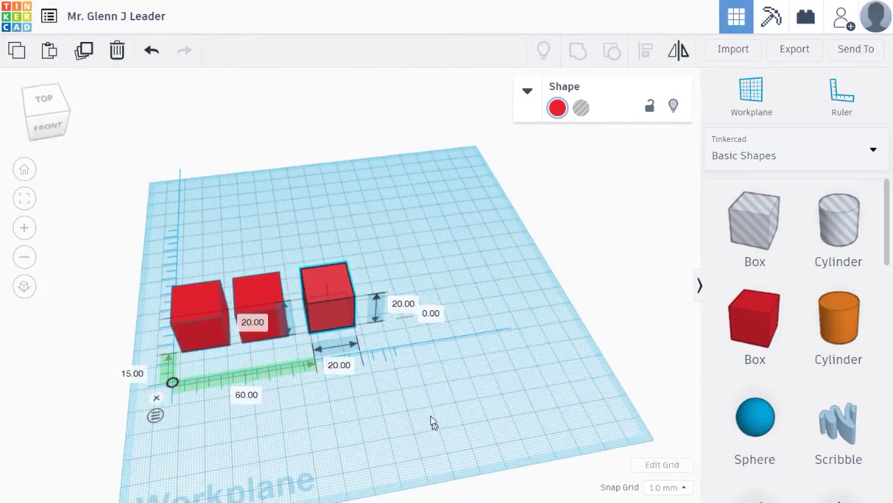
{"action": "left_click", "coordinate": [259, 311]}
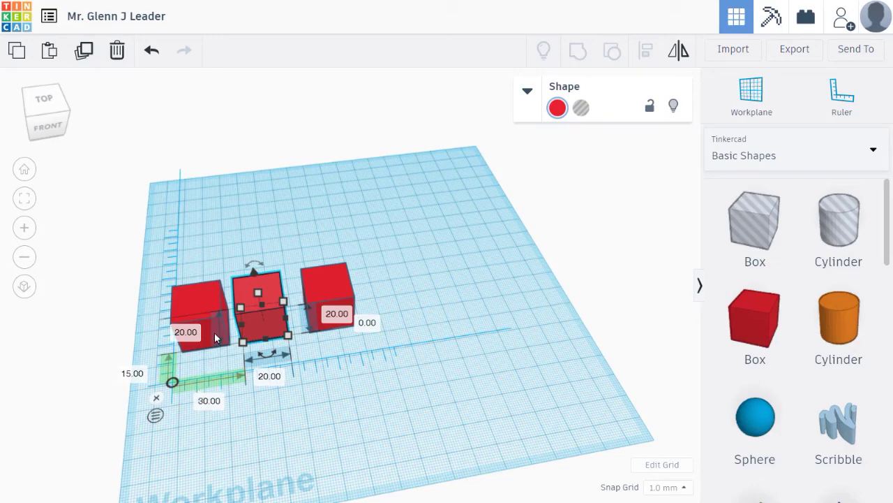
{"action": "key", "text": "Escape"}
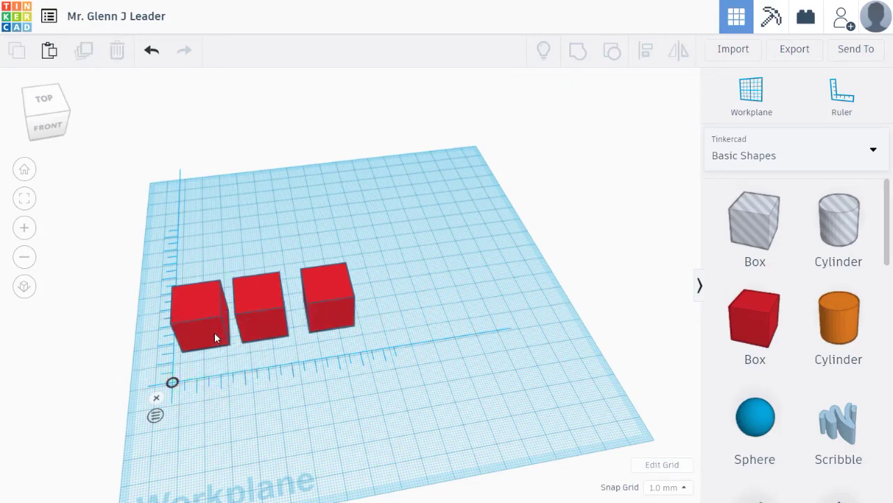
{"action": "left_click", "coordinate": [215, 335]}
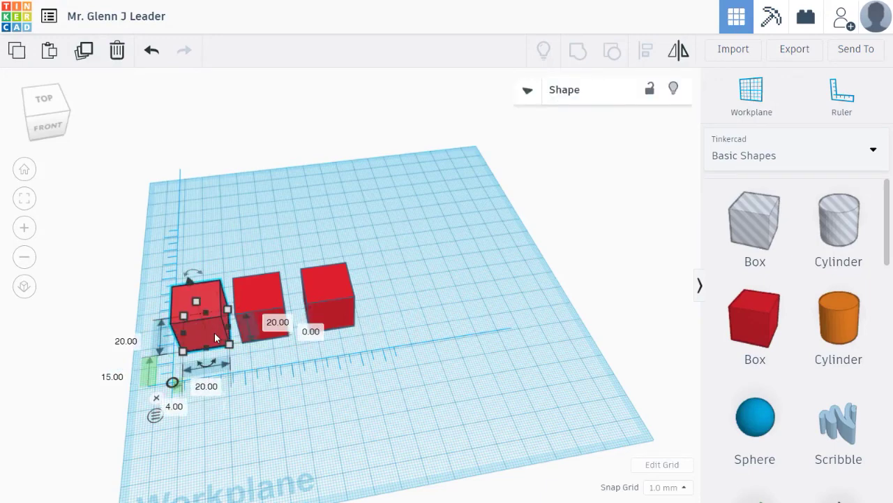
{"action": "left_click", "coordinate": [174, 406]}
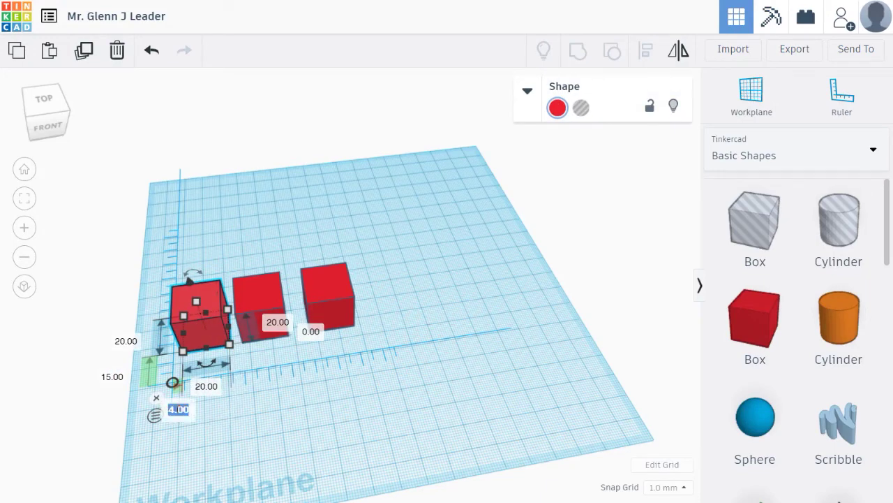
{"action": "type", "text": "0"}
{"action": "key", "text": "Return"}
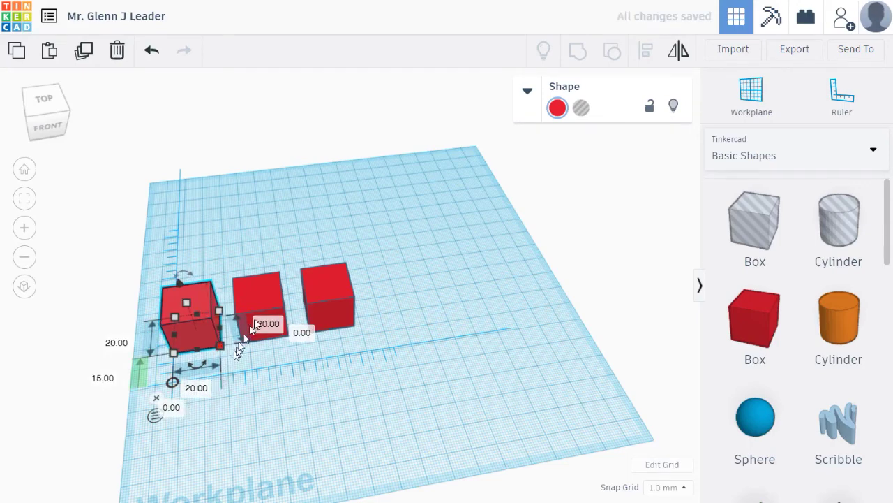
Check the sideways distances of the middle and rightmost boxes from the ruler origin.
{"action": "left_click", "coordinate": [264, 301]}
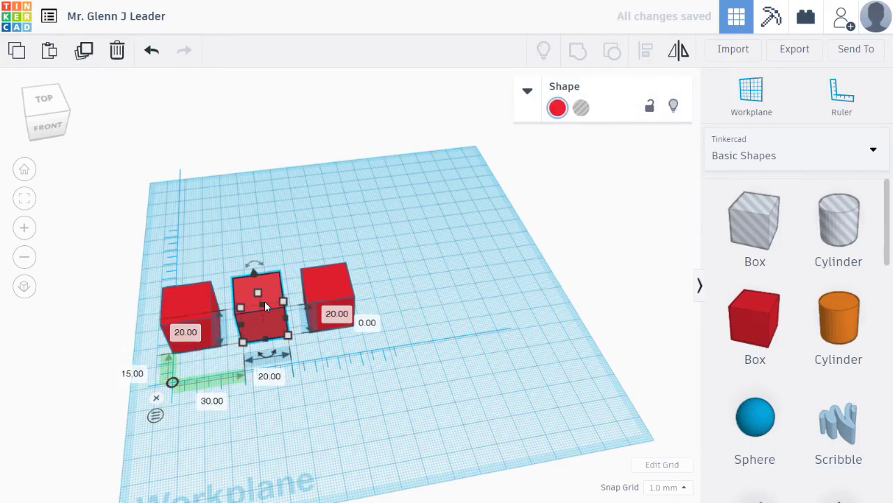
{"action": "left_click", "coordinate": [210, 402]}
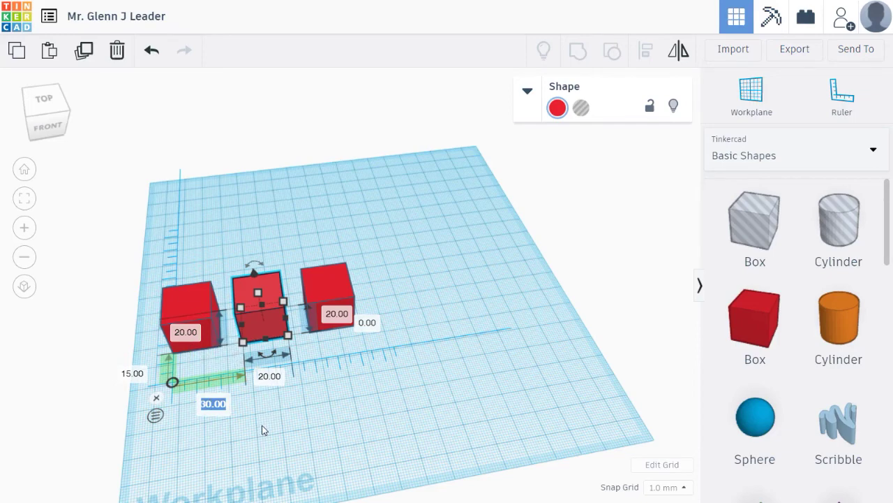
{"action": "key", "text": "Return"}
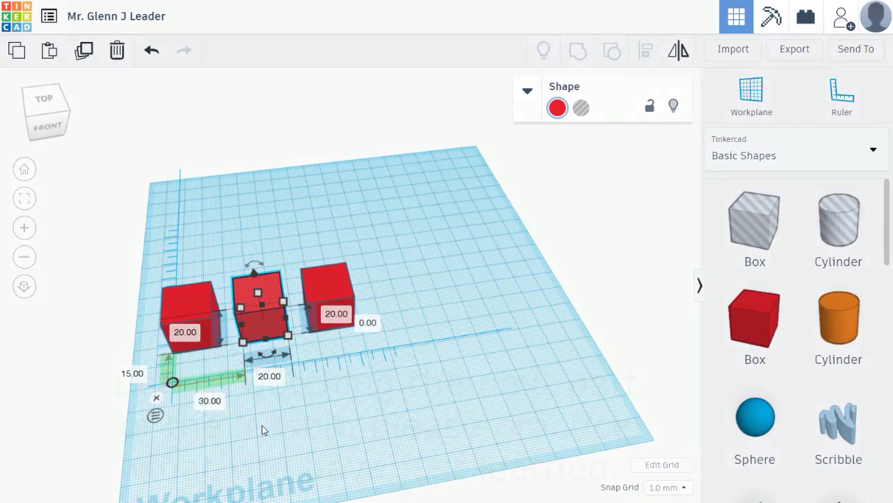
{"action": "left_click", "coordinate": [331, 292]}
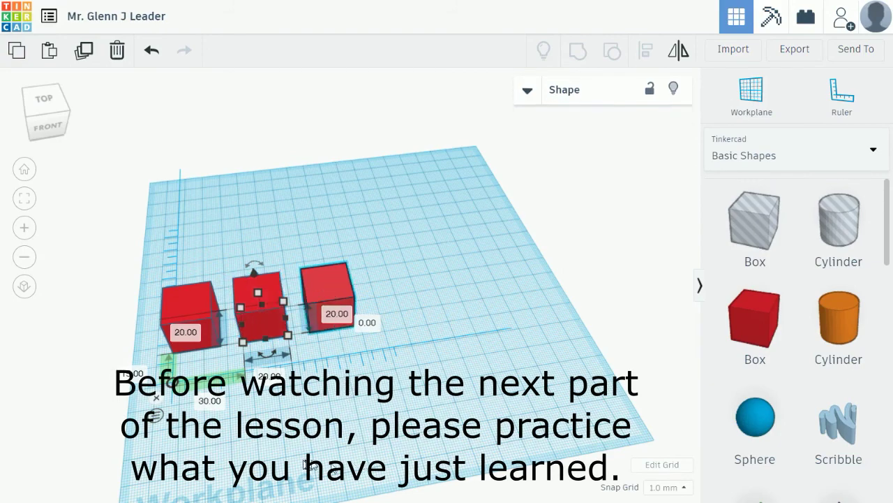
{"action": "right_click_drag", "start_coordinate": [354, 419], "coordinate": [351, 450]}
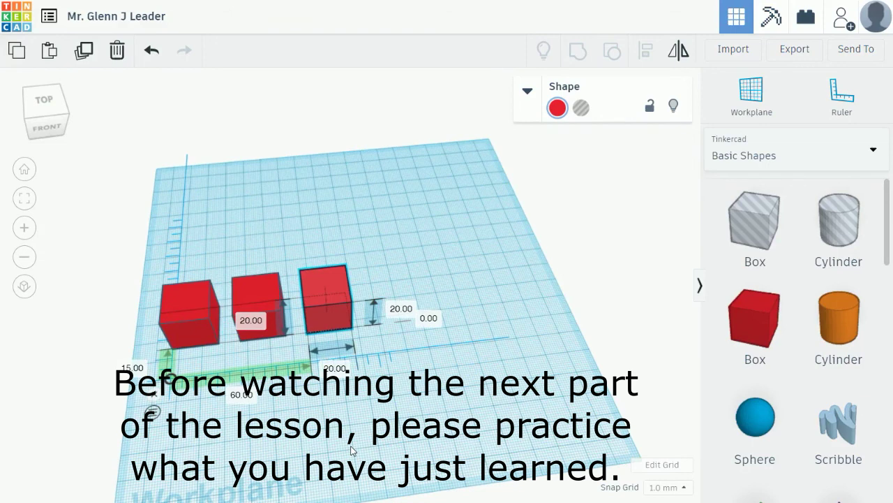